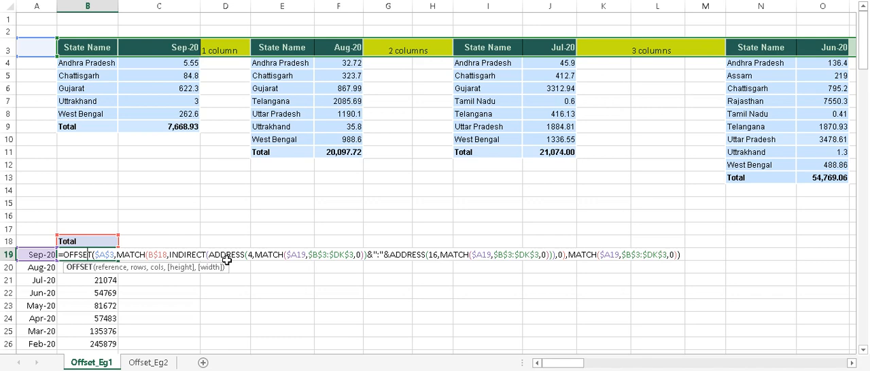
Close the B19 formula and examine the Sep-20, Aug-20 and Jul-20 state tables and the monthly Total summary on Offset_Eg1
key(ctrl+Return)
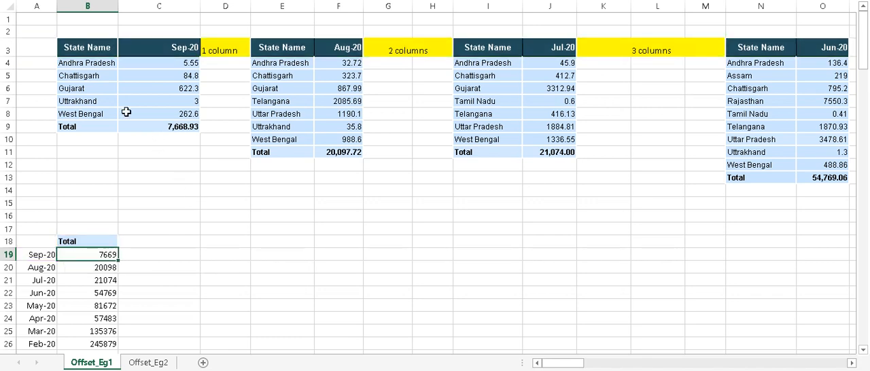
drag(86, 51, 153, 122)
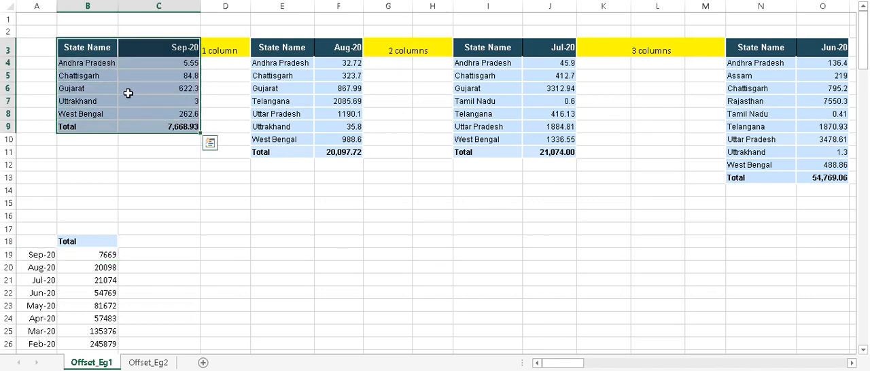
drag(95, 49, 179, 125)
click(310, 65)
drag(312, 77, 331, 154)
drag(501, 41, 547, 152)
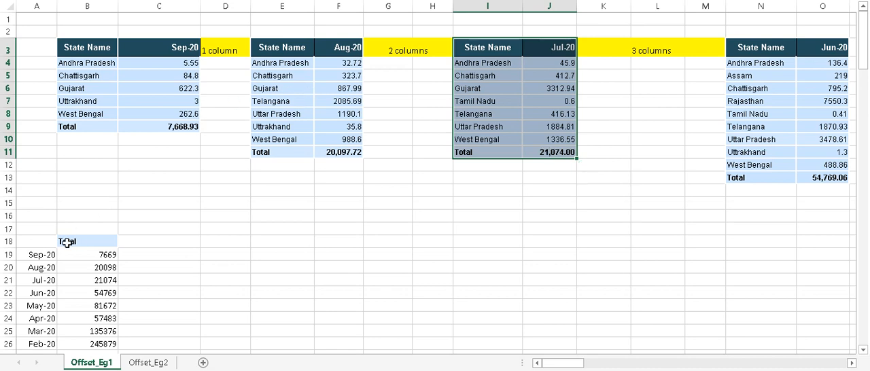
drag(33, 241, 92, 340)
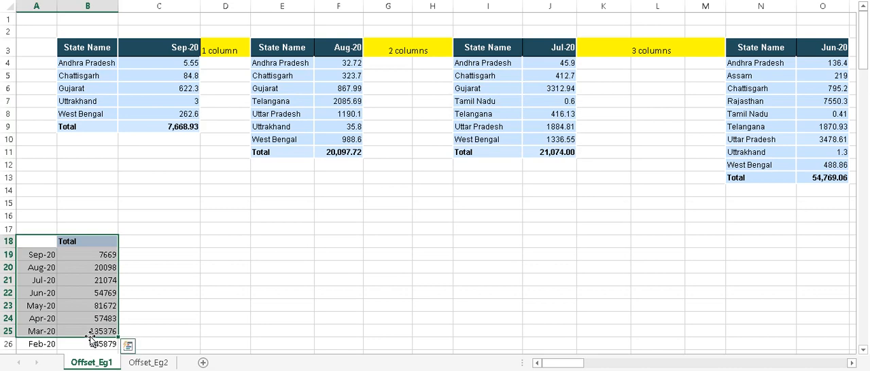
click(149, 244)
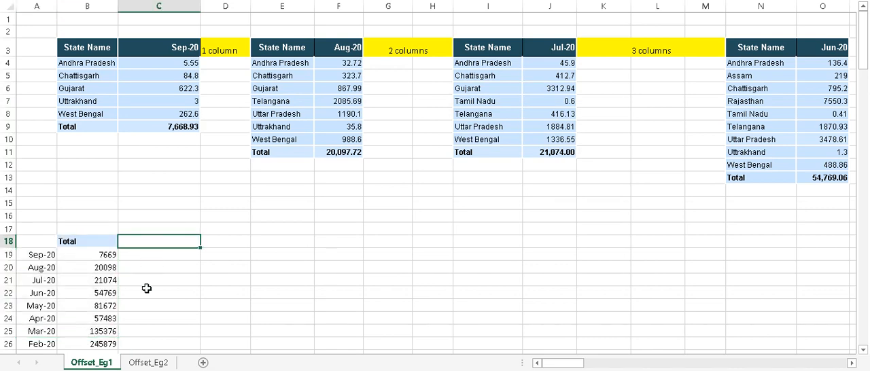
Examine the Description and Data and value columns and the PIGEON PEAS monthly summary on the Offset_Eg2 sheet
click(149, 362)
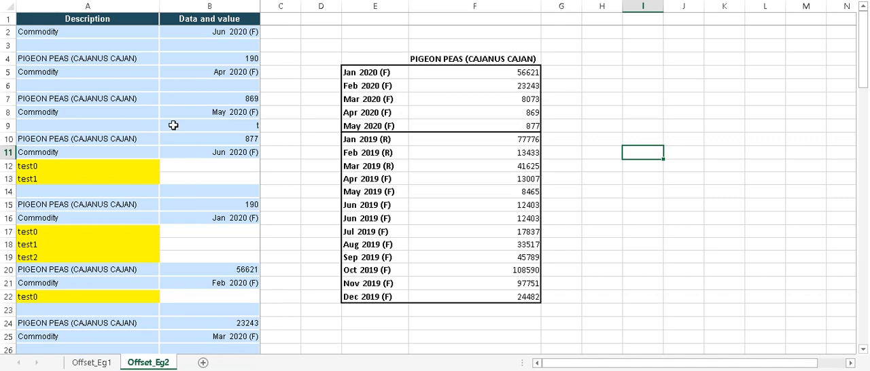
click(210, 21)
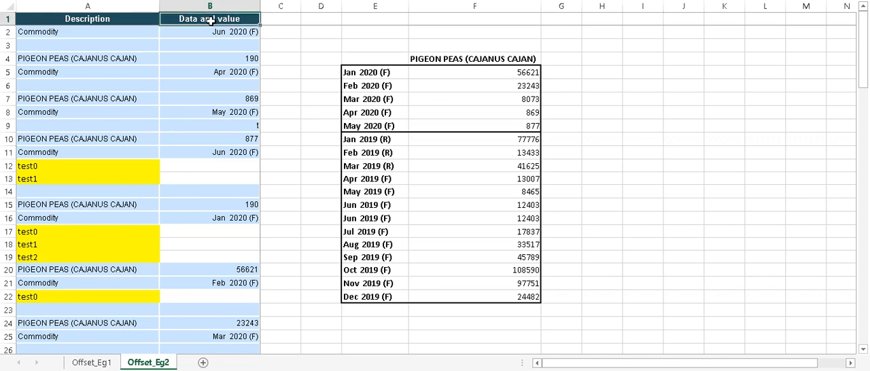
click(219, 61)
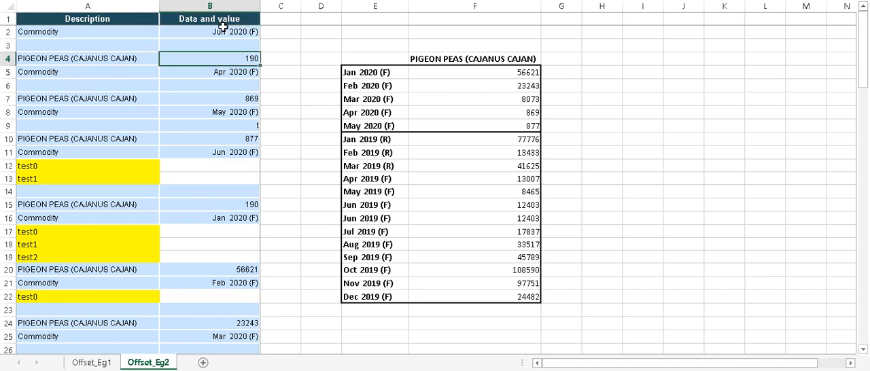
click(222, 30)
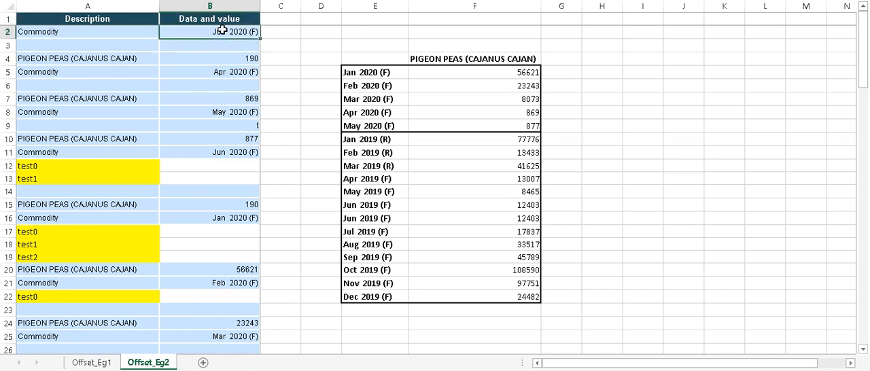
click(88, 59)
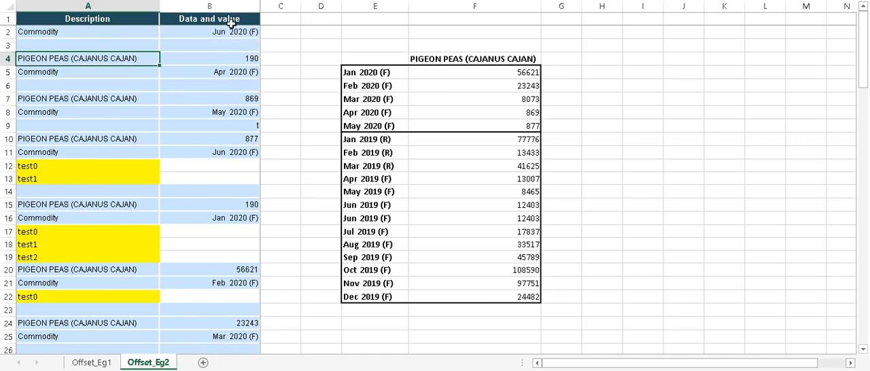
click(464, 73)
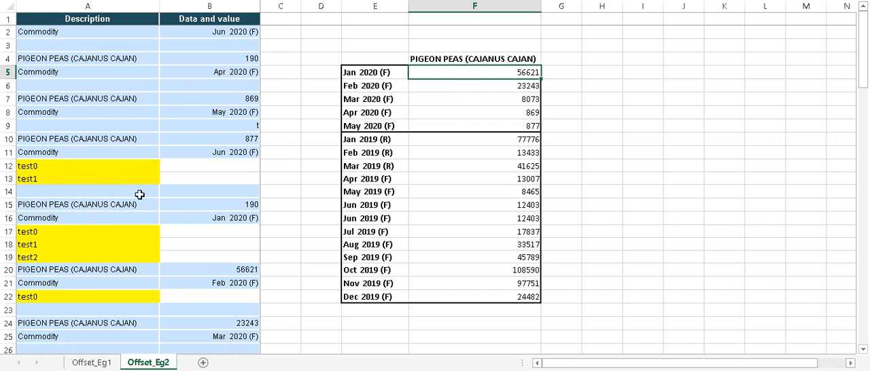
On Offset_Eg1, open the Sep-20 total formula in B19 and evaluate its final MATCH function, the OFFSET column argument
click(98, 362)
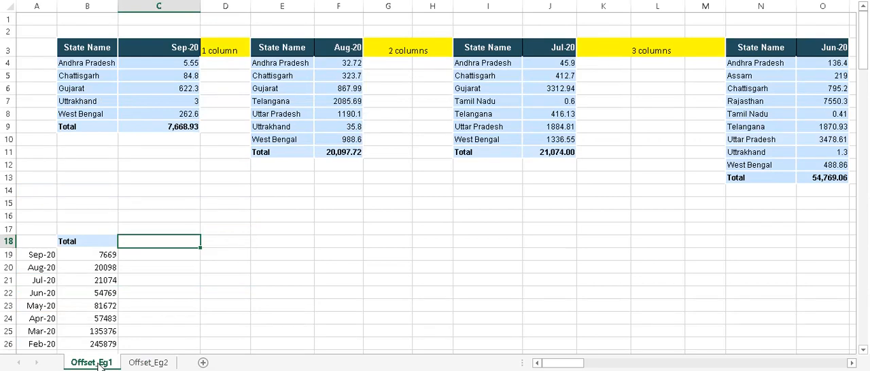
click(93, 254)
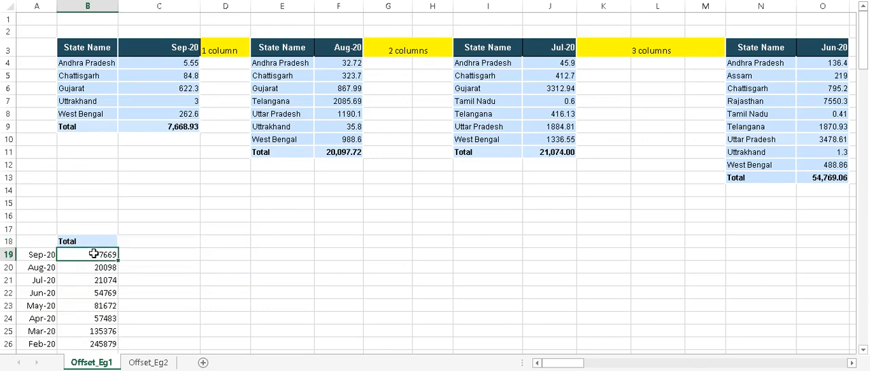
double_click(93, 254)
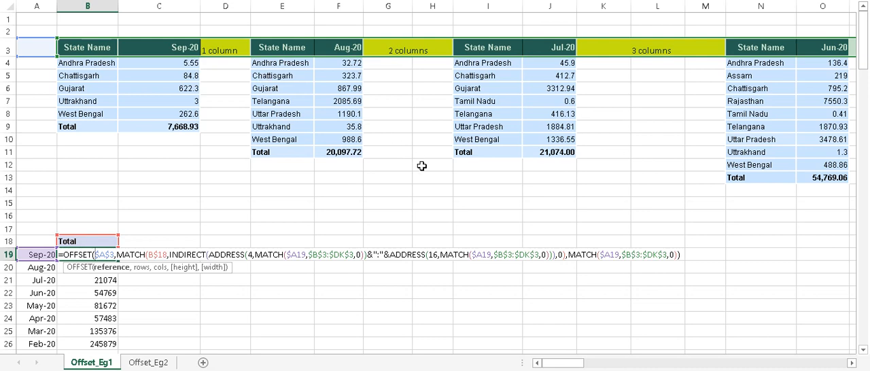
drag(567, 254, 677, 258)
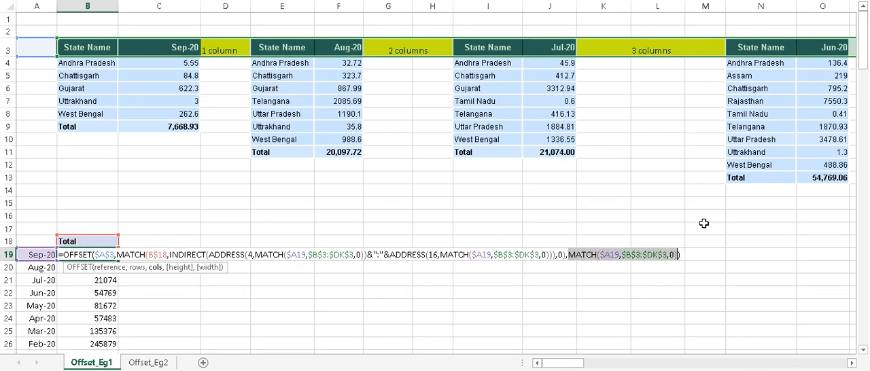
key(F5)
key(Escape)
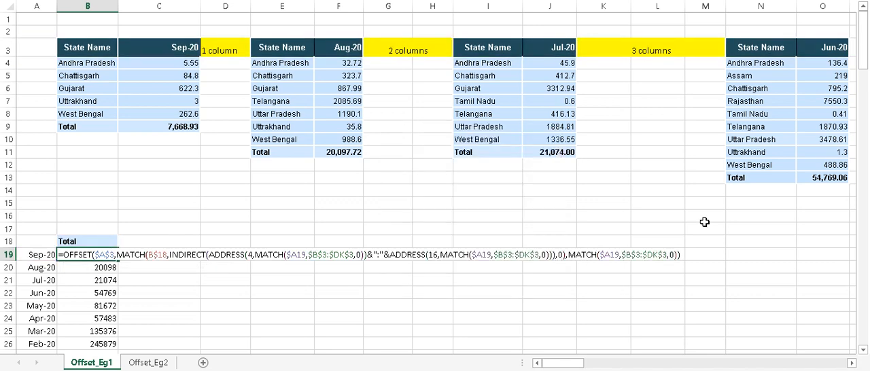
key(F9)
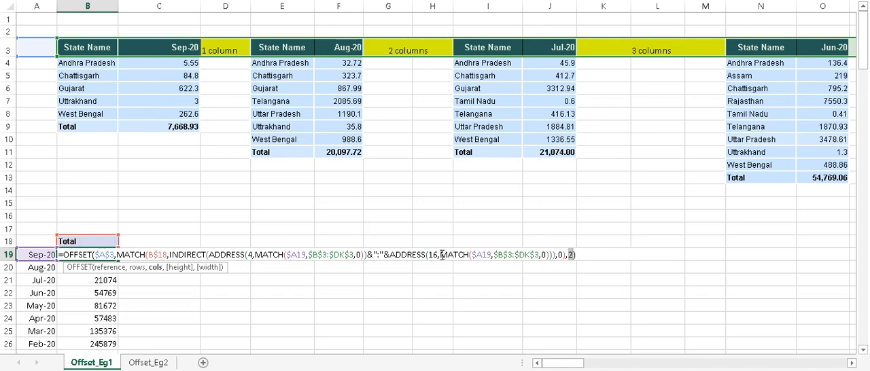
Evaluate the MATCH functions that supply the column numbers of both ADDRESS functions in the B19 formula
drag(440, 256, 552, 257)
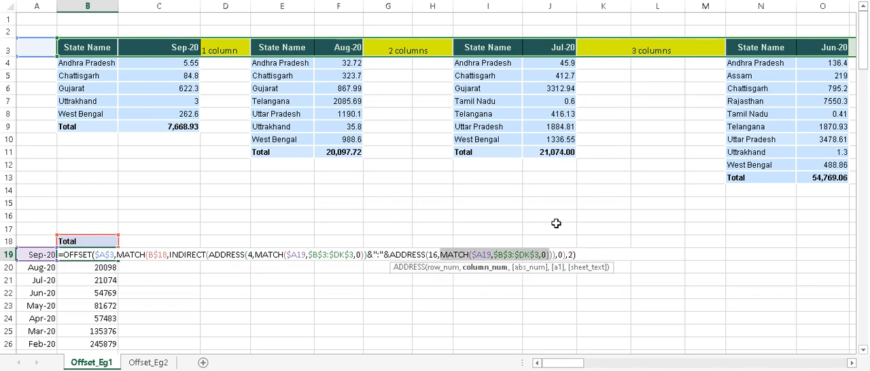
text(2)
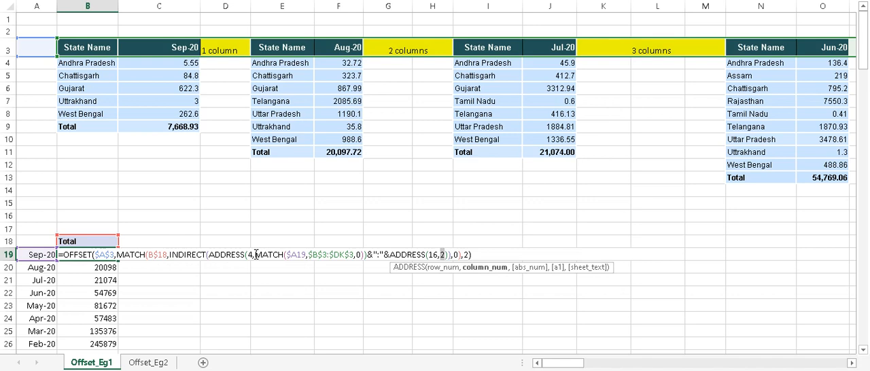
drag(255, 254, 364, 243)
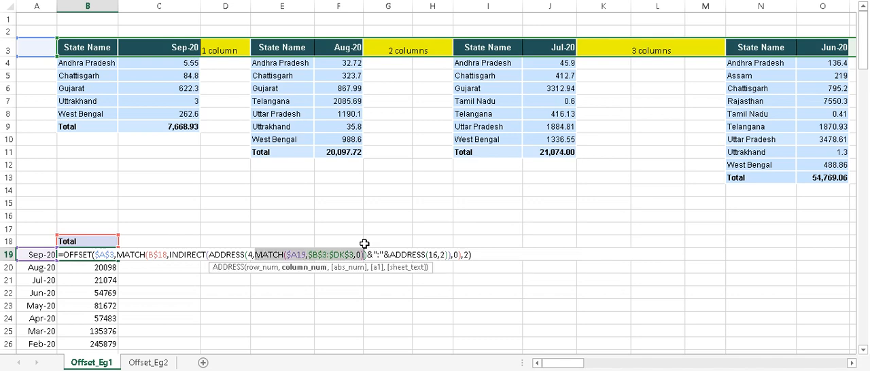
text(2)
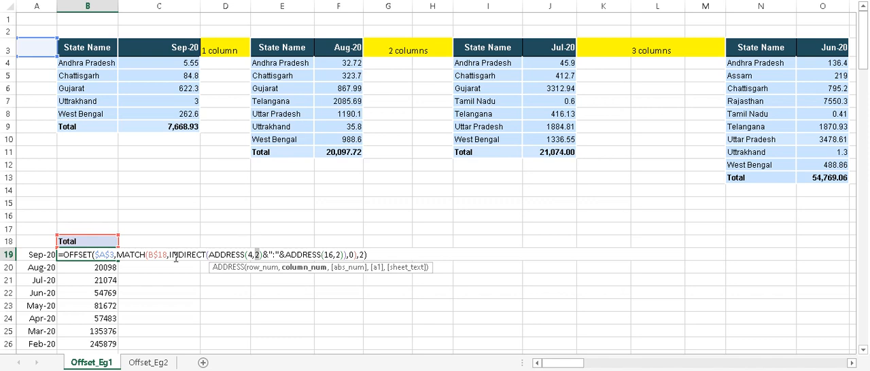
Evaluate both ADDRESS functions inside INDIRECT in the B19 formula to get the start and end cell references
drag(210, 255, 263, 254)
key(F9)
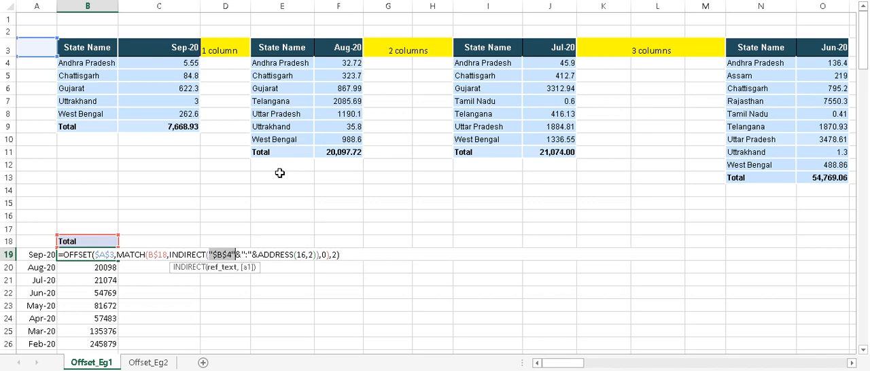
drag(257, 255, 316, 257)
key(F9)
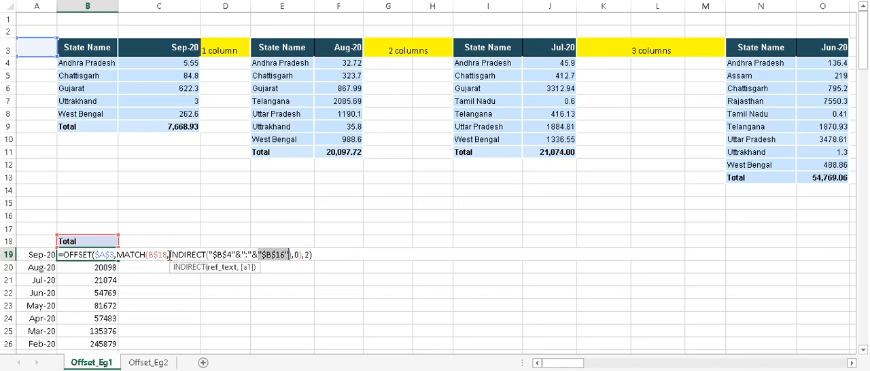
Evaluate the INDIRECT lookup array built from $B$4 and $B$16 in B19, and discard the formula edits
drag(169, 255, 293, 254)
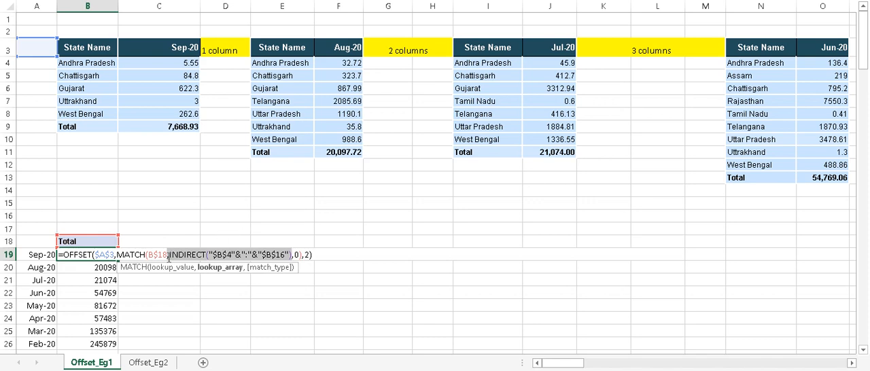
drag(169, 256, 293, 256)
key(F9)
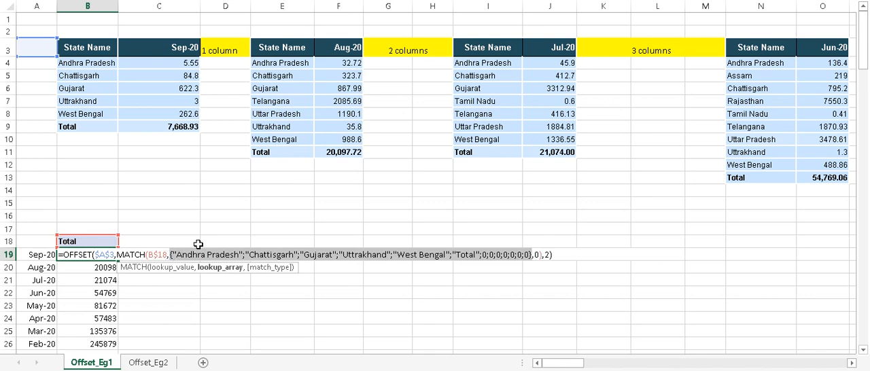
key(Escape)
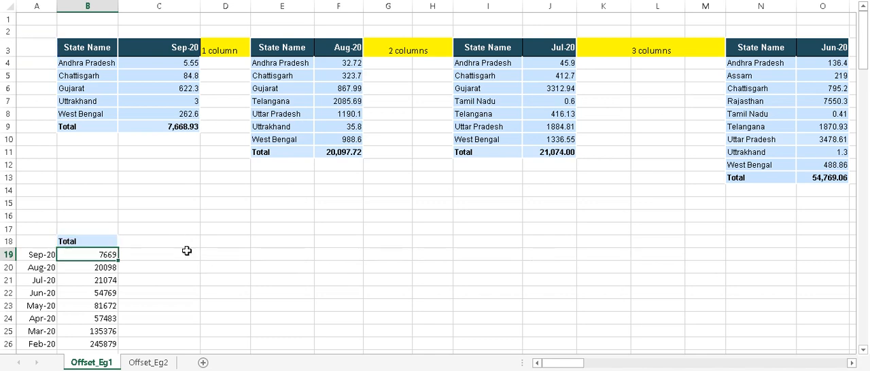
Evaluate the complete INDIRECT expression of the original B19 formula in one pass, and discard the edit
double_click(97, 255)
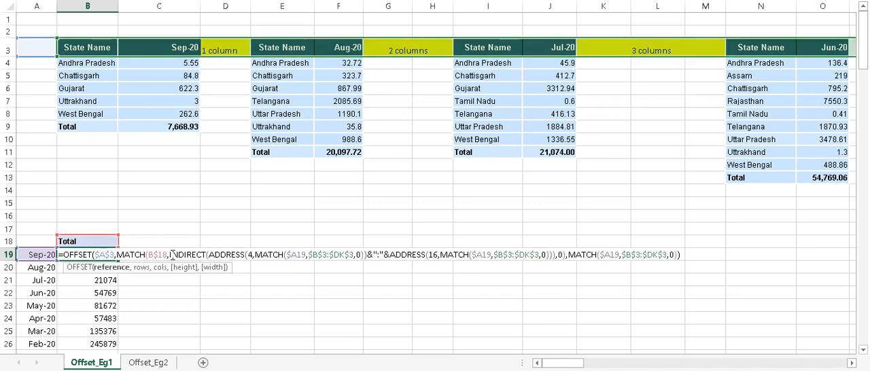
drag(172, 255, 556, 258)
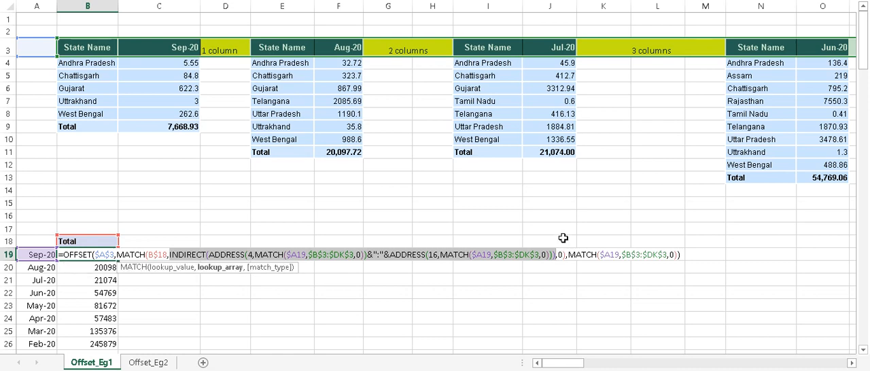
key(F9)
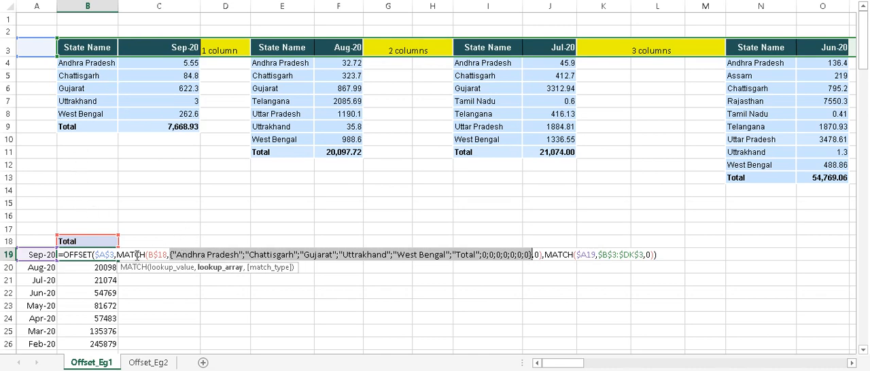
key(Escape)
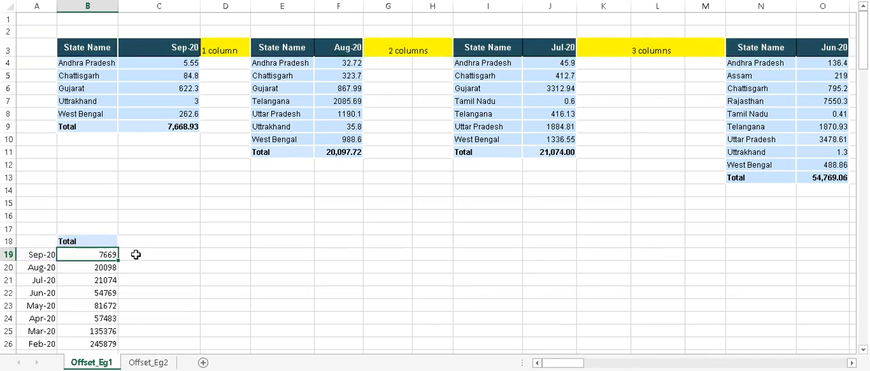
Try to evaluate the first ADDRESS function inside the B19 formula, and dismiss the parenthesis error
double_click(101, 253)
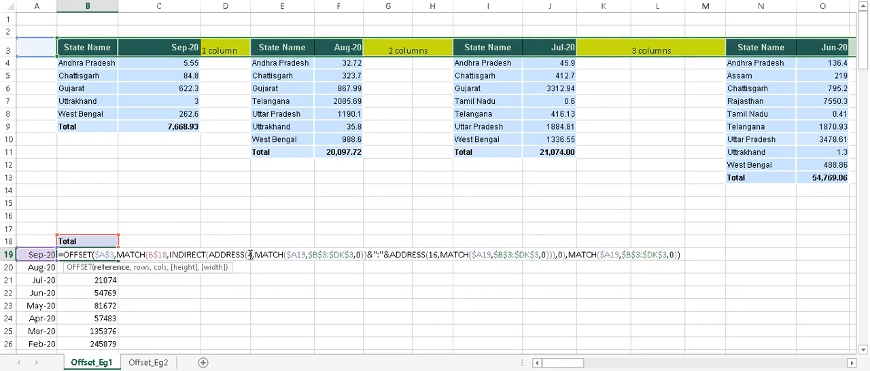
drag(211, 255, 363, 257)
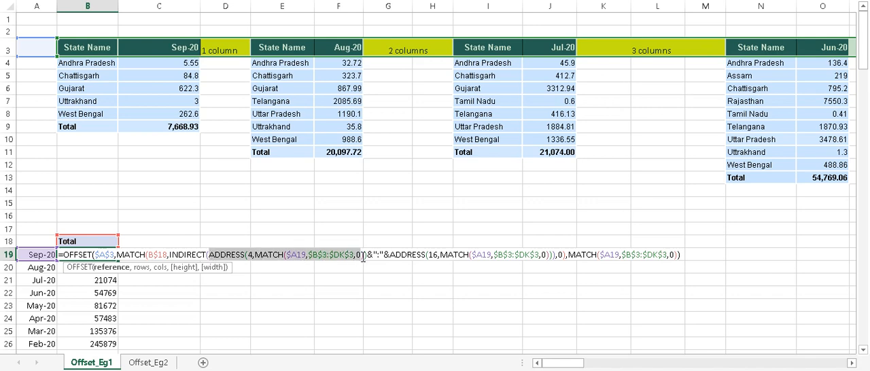
key(F9)
click(419, 193)
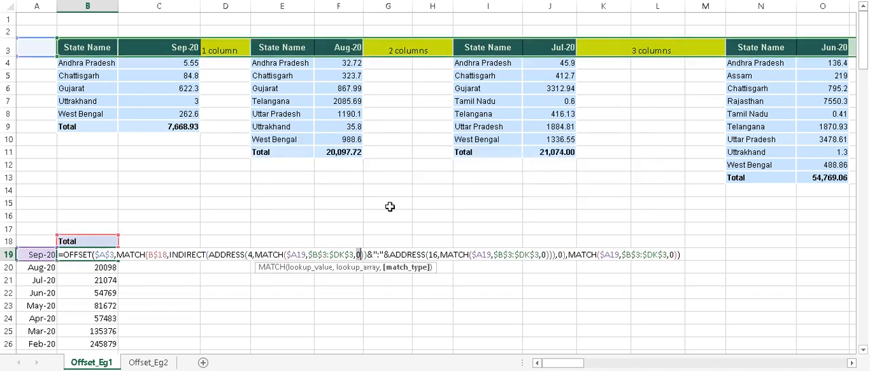
drag(210, 256, 366, 255)
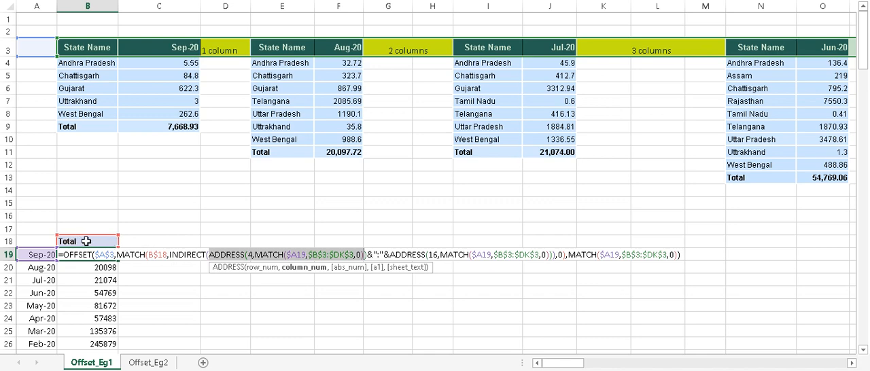
key(F9)
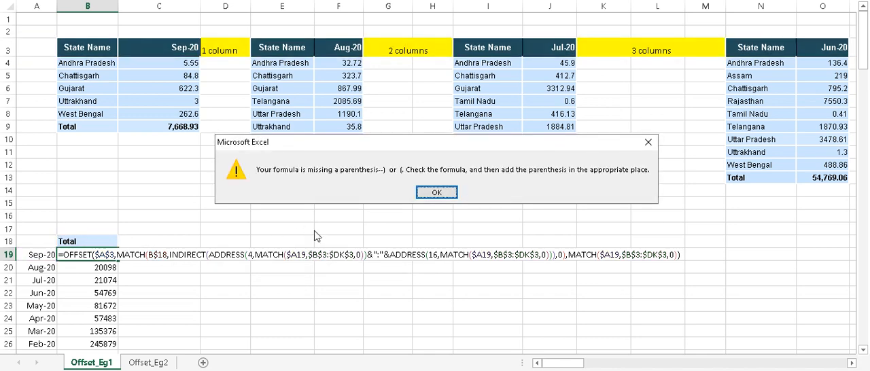
key(Return)
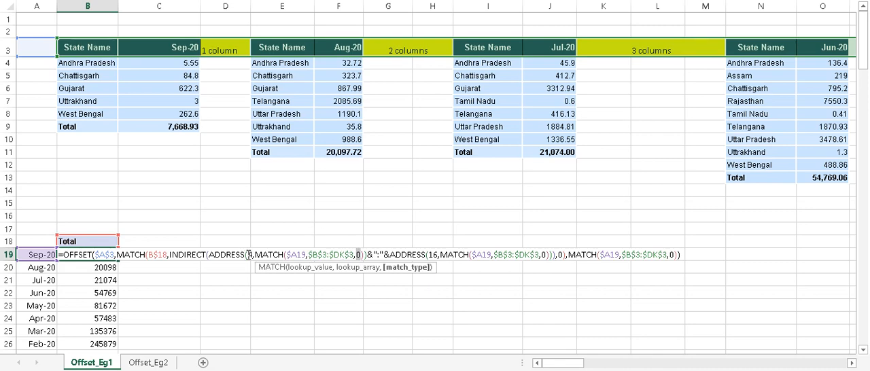
Evaluate the complete row-4 ADDRESS function and the row-16 ADDRESS function, including their closing parentheses, in the B19 formula
drag(254, 254, 214, 261)
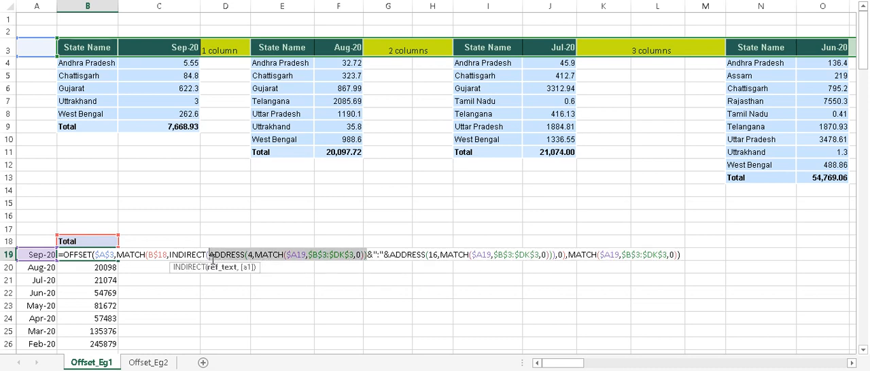
key(F9)
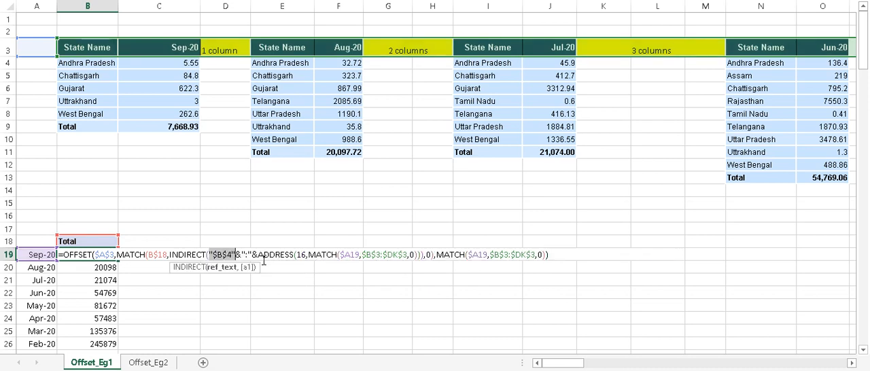
drag(258, 257, 418, 255)
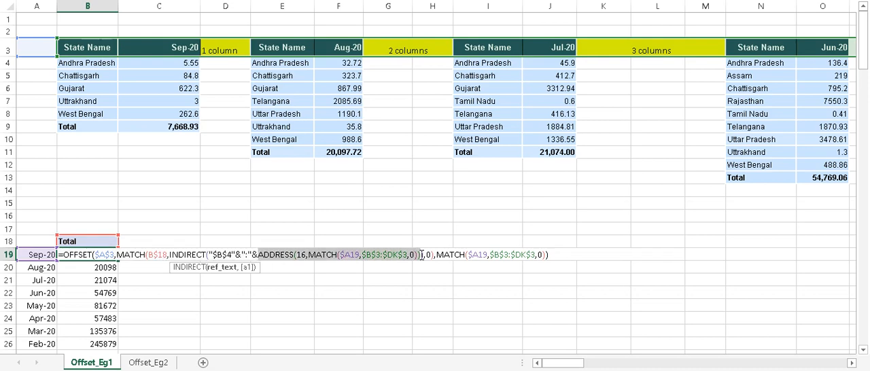
key(F9)
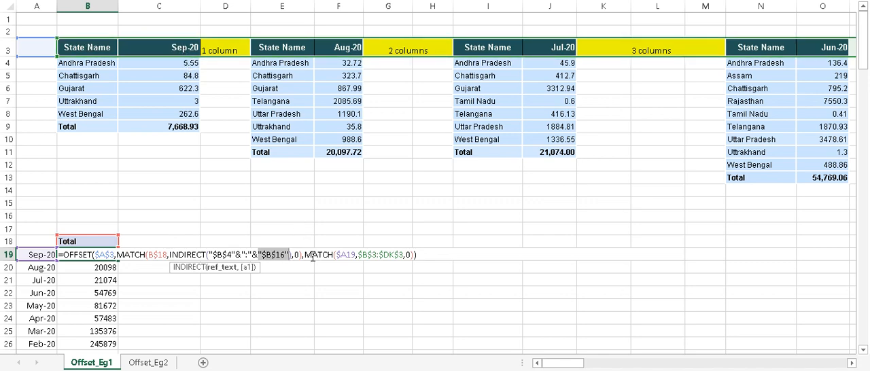
Evaluate the last MATCH function, which supplies OFFSET's column argument in B19, and discard the formula edits
drag(305, 254, 408, 254)
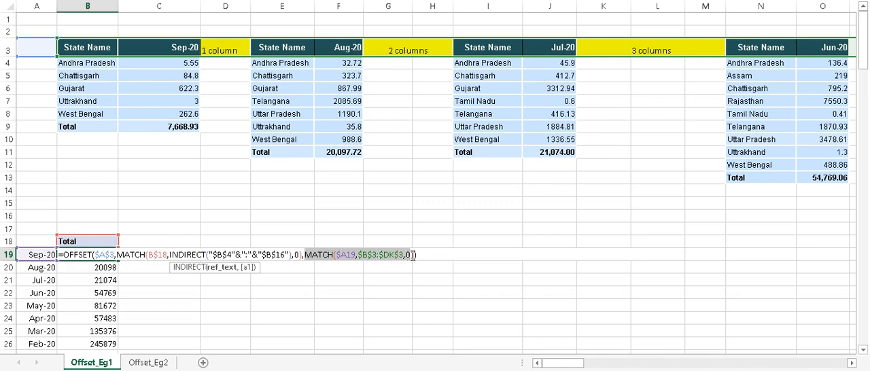
text(2)
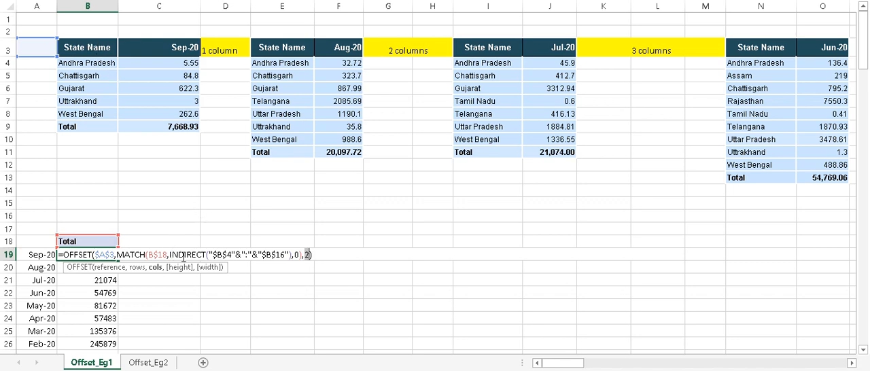
click(89, 32)
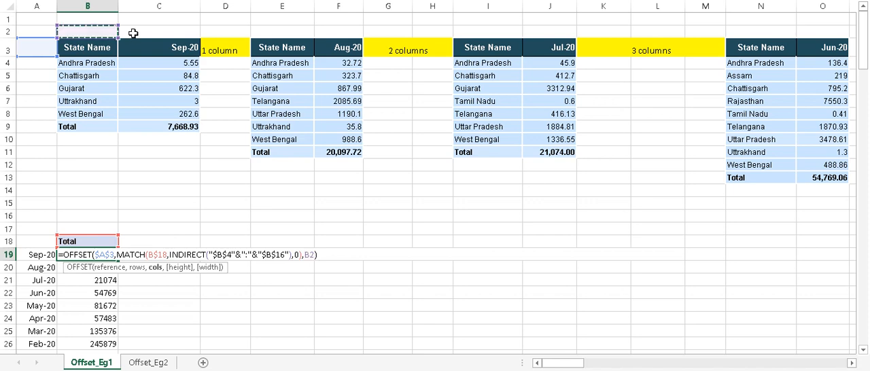
key(ctrl+Return)
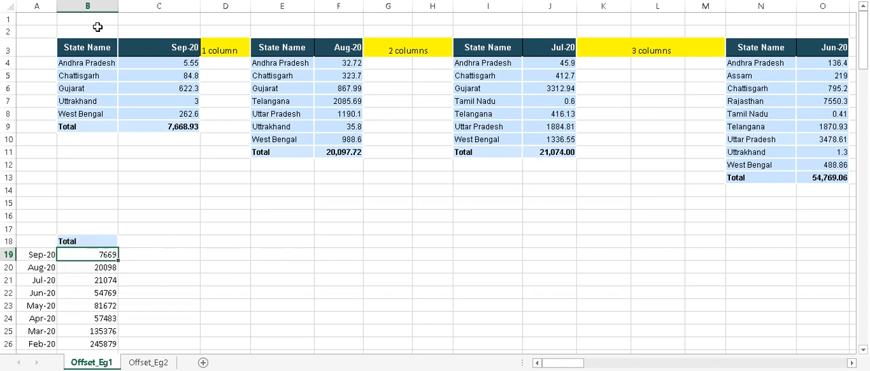
Review the original OFFSET formula in B19 and exit editing
click(112, 30)
click(123, 28)
click(94, 28)
click(127, 29)
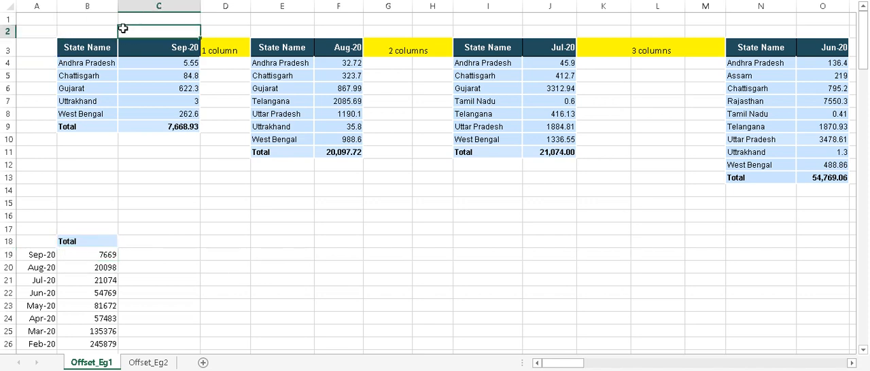
double_click(95, 254)
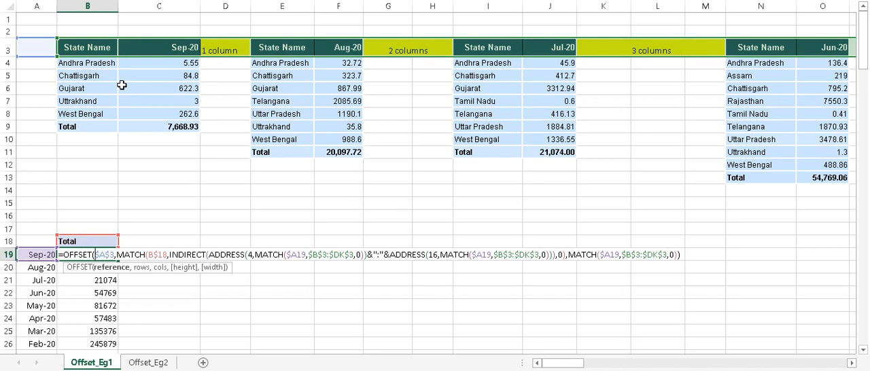
key(Escape)
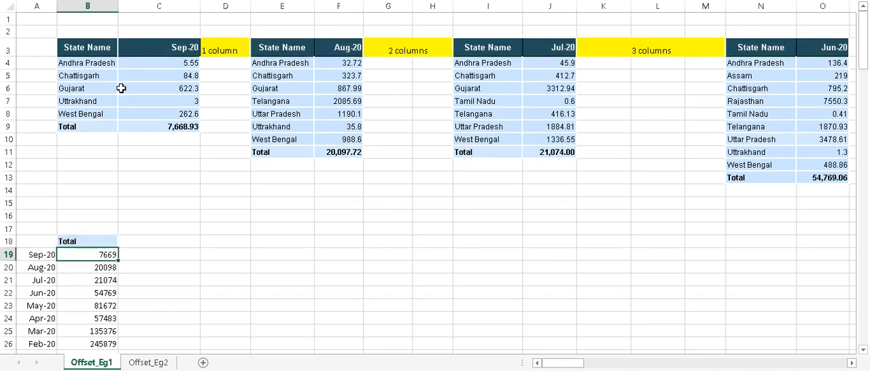
Copy Andhra Pradesh from B4 into the B18 header to test the lookup, and undo the change to restore Total
click(99, 63)
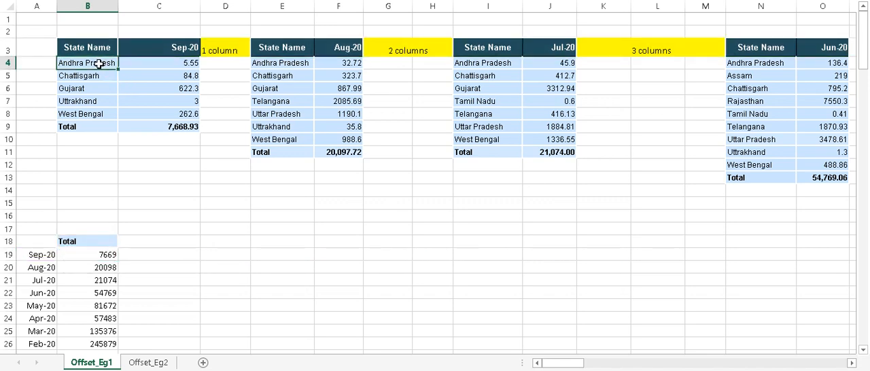
key(ctrl+c)
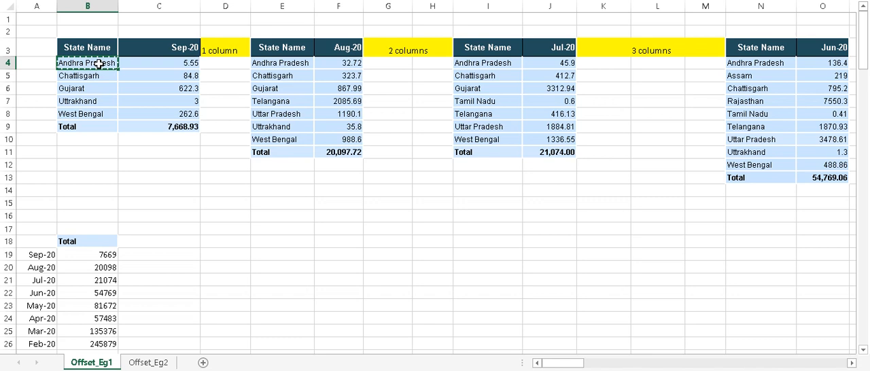
click(94, 241)
key(ctrl+v)
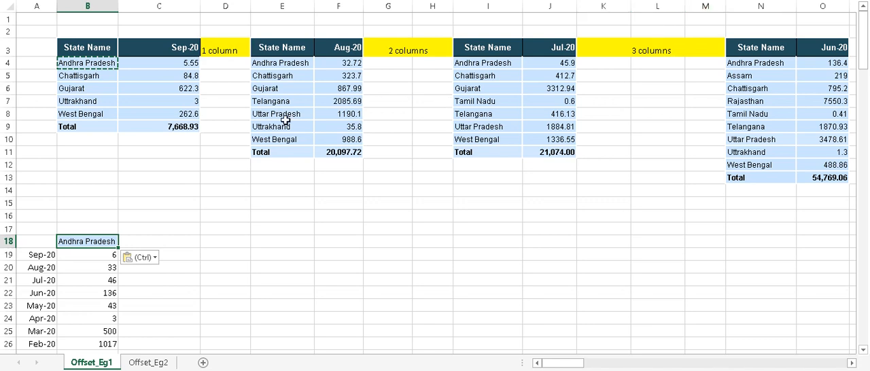
key(ctrl+z)
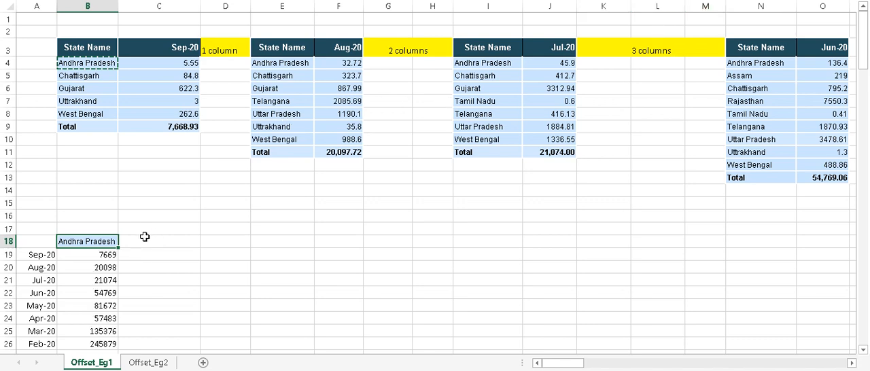
key(ctrl+z)
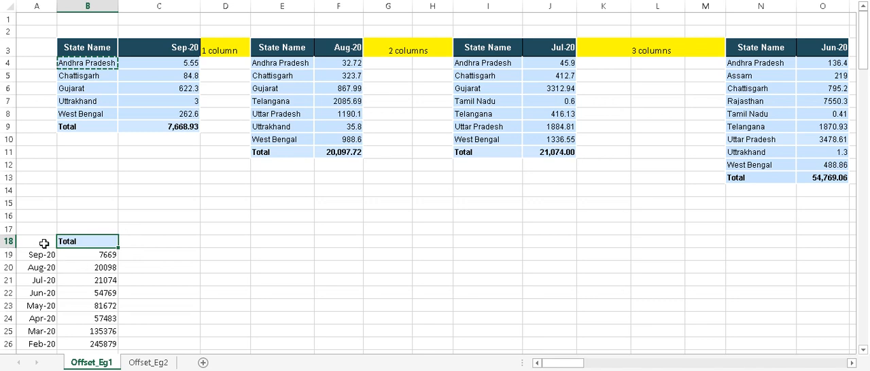
On the Offset_Eg2 sheet, evaluate the first MATCH function, which looks up E5 in $B$2:$B$104, in the F5 formula
drag(43, 242, 76, 306)
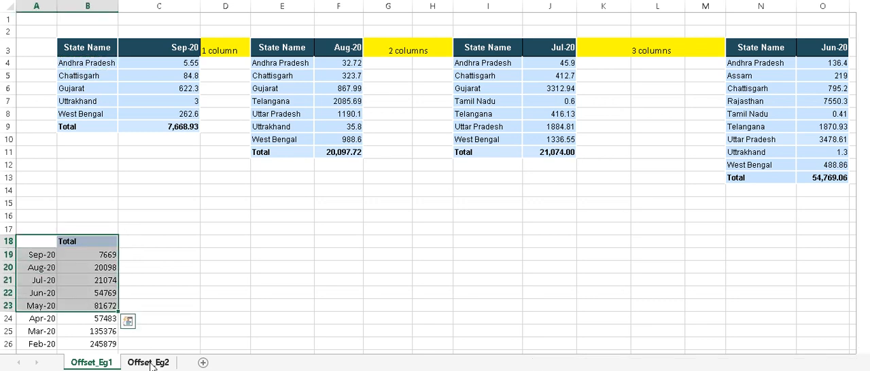
click(150, 363)
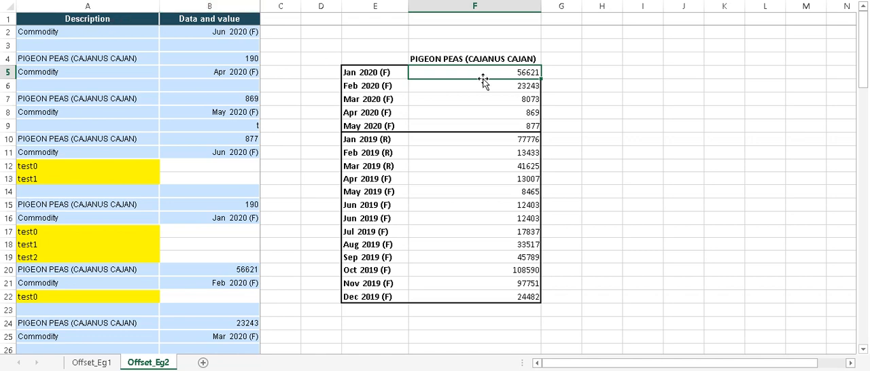
double_click(450, 71)
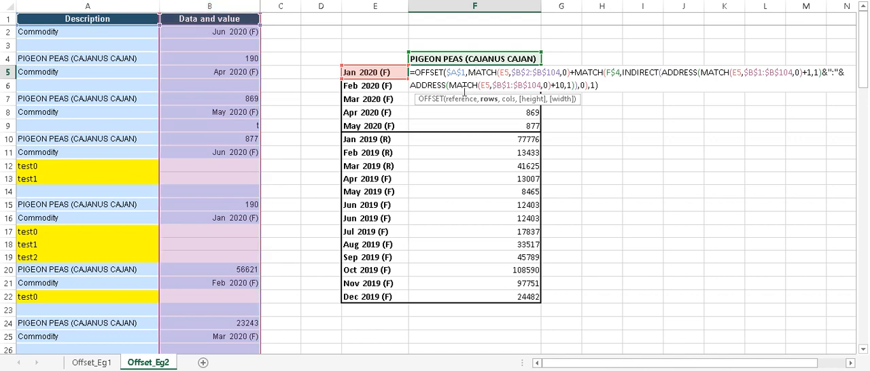
click(594, 85)
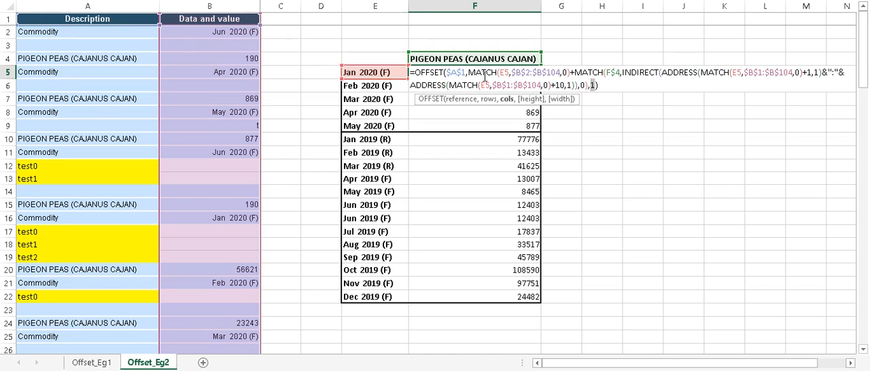
drag(468, 72, 568, 72)
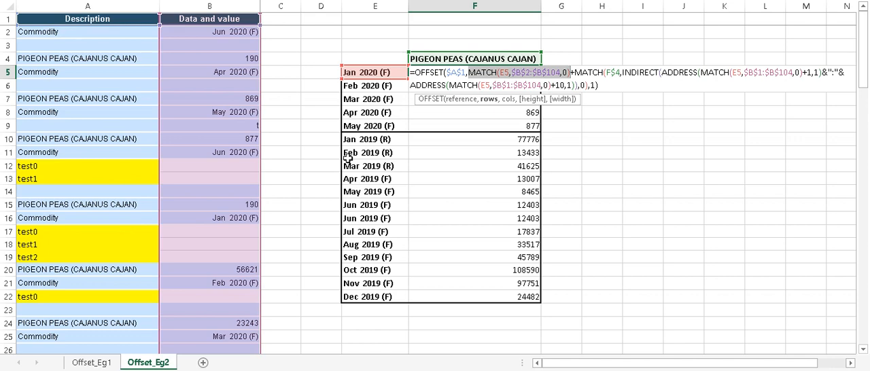
key(F9)
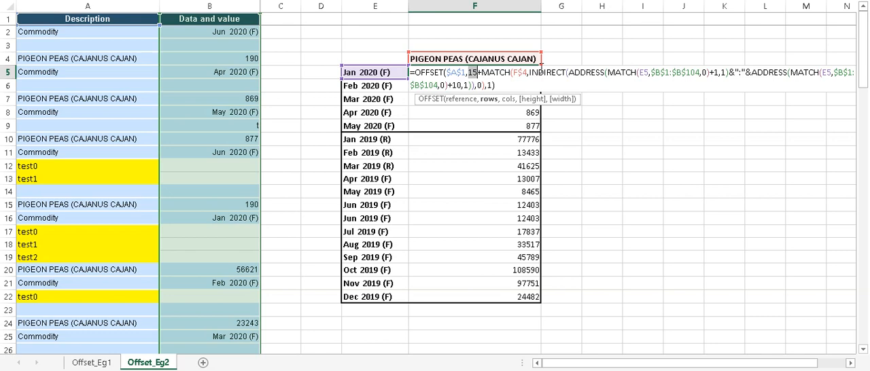
Try to evaluate the first ADDRESS function inside INDIRECT in the F5 formula, and dismiss the parenthesis errors
drag(569, 72, 731, 64)
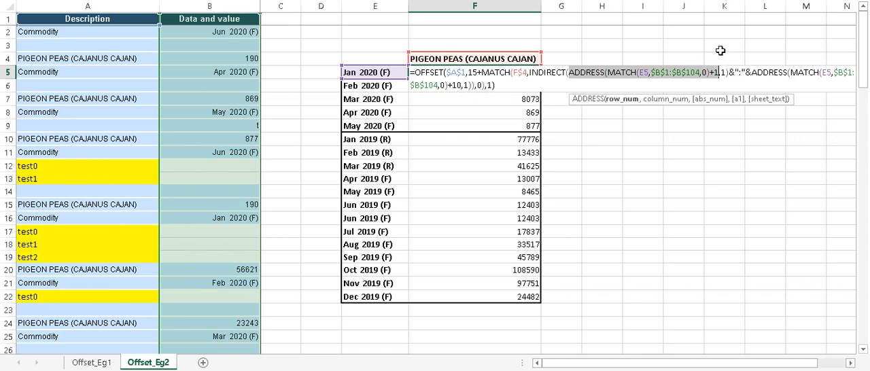
key(F9)
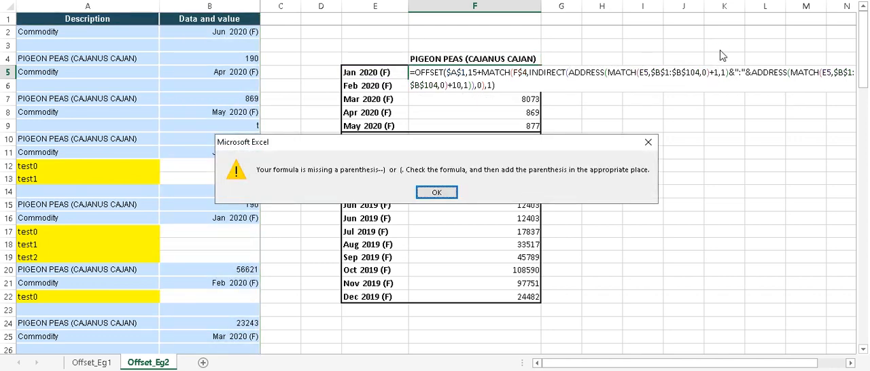
key(Return)
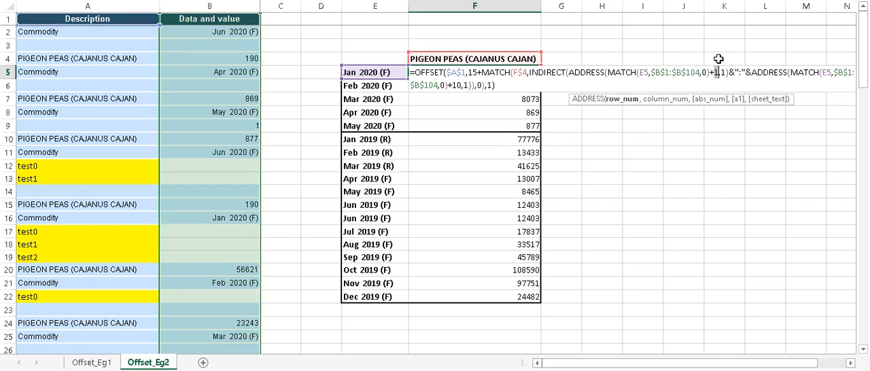
drag(710, 74, 570, 76)
key(F9)
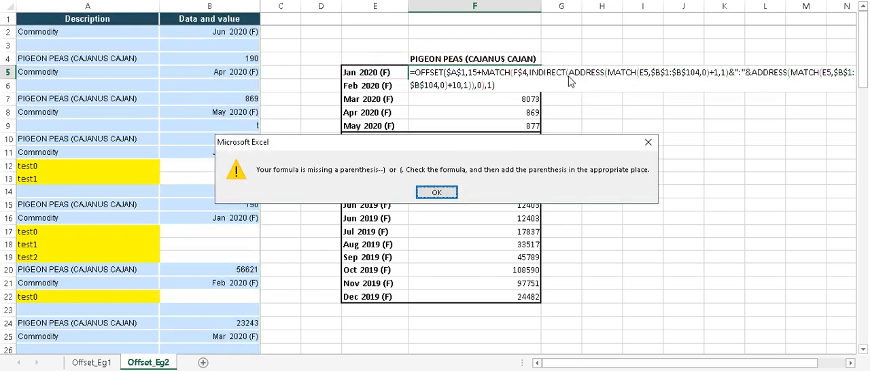
click(436, 193)
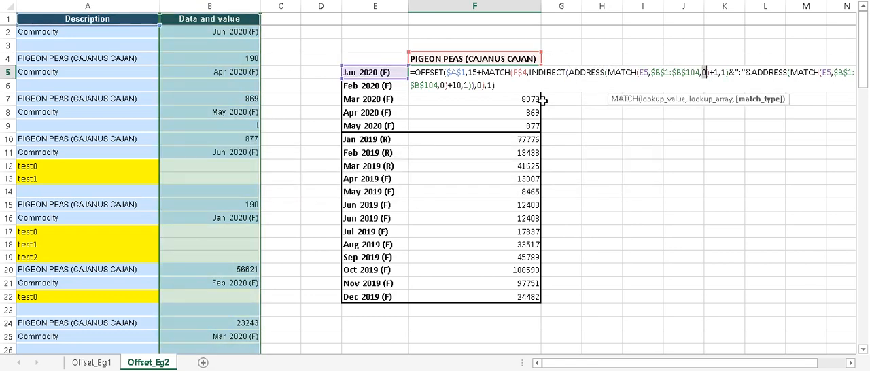
Evaluate the MATCH plus 1 expression that supplies the first ADDRESS function's row number in the F5 formula
drag(608, 72, 721, 73)
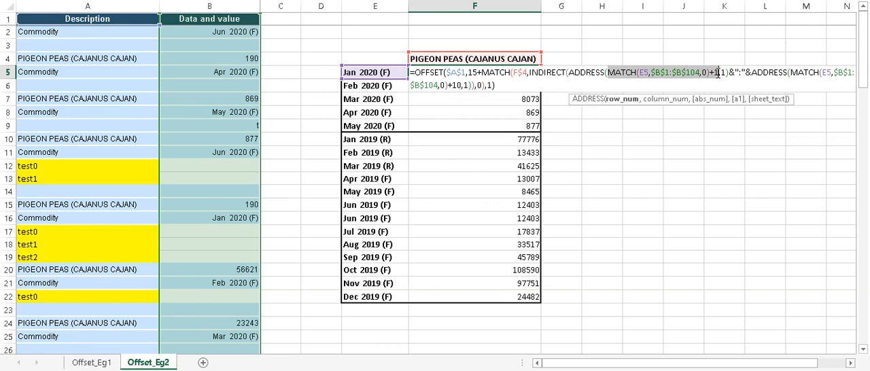
key(F9)
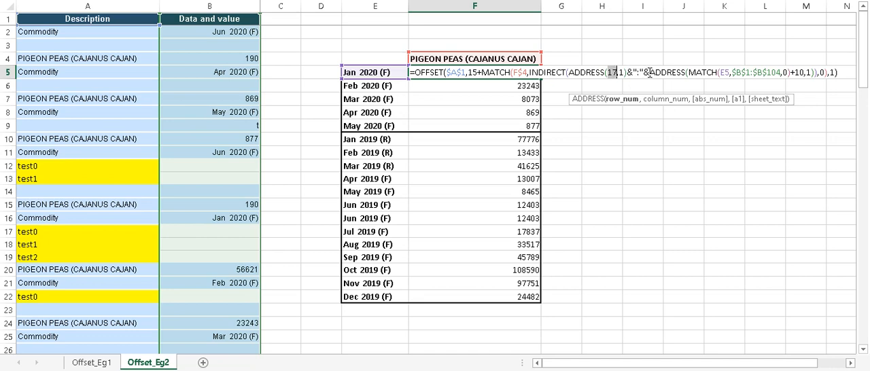
Evaluate the MATCH plus 10 row number, and both ADDRESS functions inside INDIRECT, in the F5 formula
drag(688, 74, 803, 75)
key(F9)
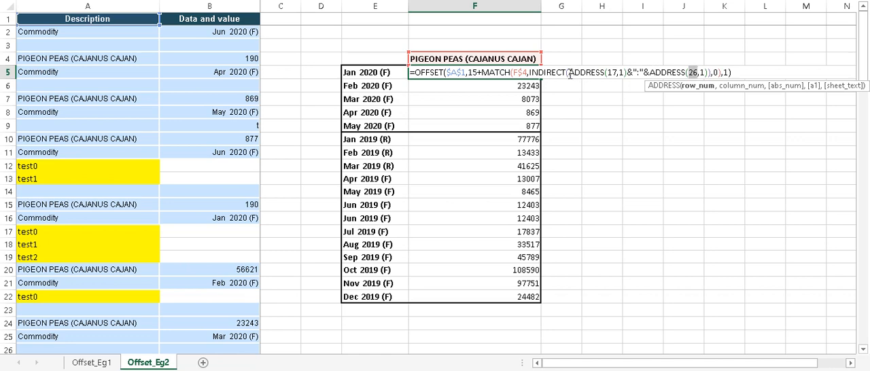
drag(570, 74, 681, 74)
key(F9)
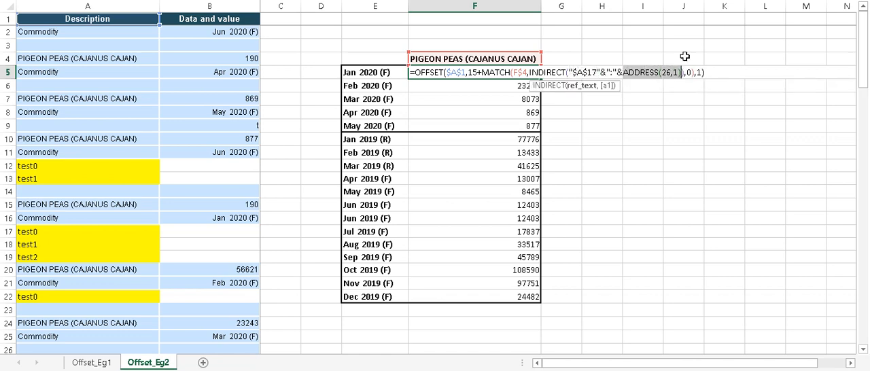
key(F9)
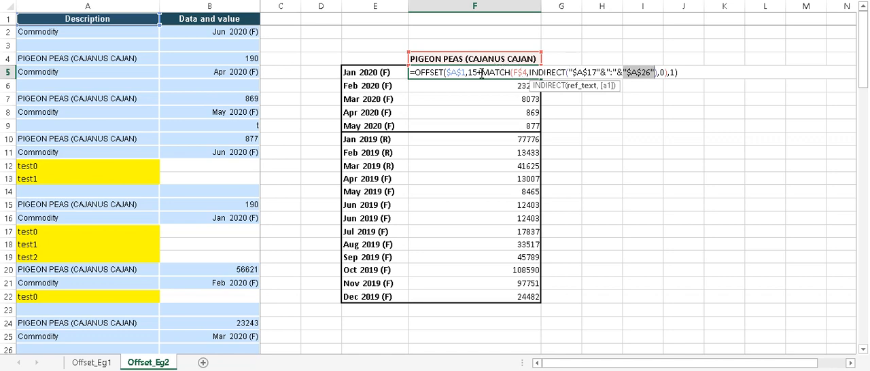
Replace the MATCH function that looks up F$4 in the INDIRECT range with its value 4, and confirm the F5 formula
drag(482, 72, 668, 75)
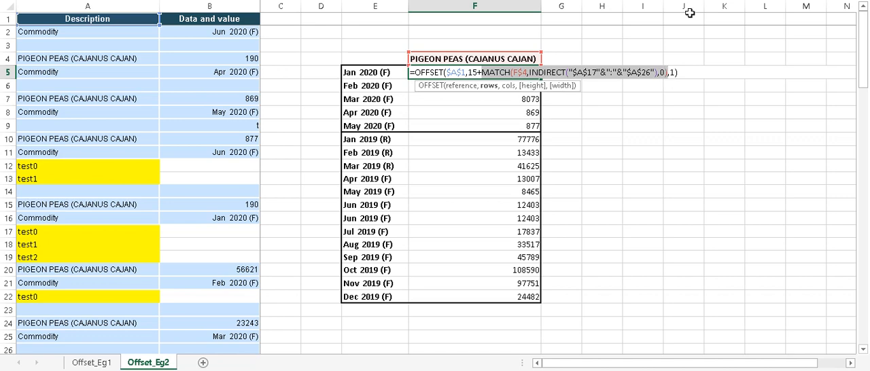
text(4)
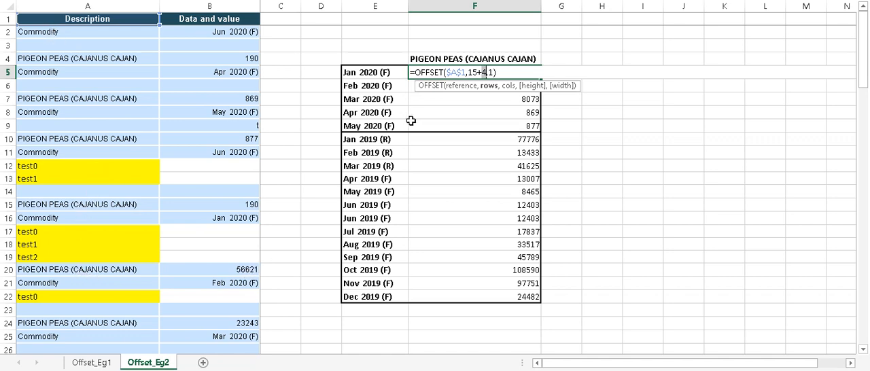
key(ctrl+Return)
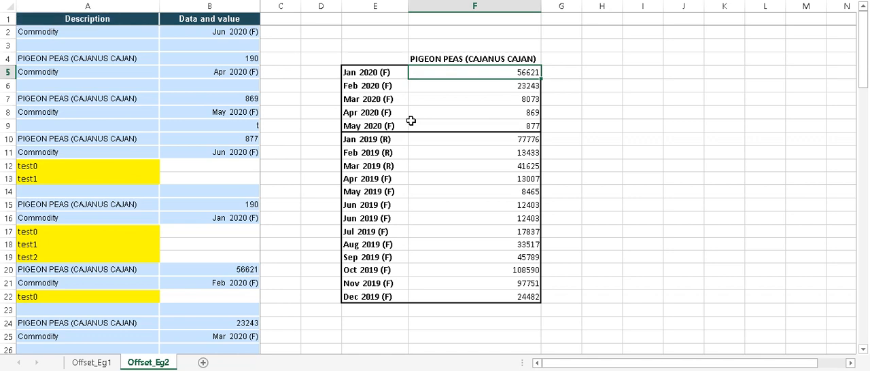
Open the F6 formula for Feb 2020 (F) to examine its nested OFFSET, MATCH, INDIRECT and ADDRESS parts
click(454, 87)
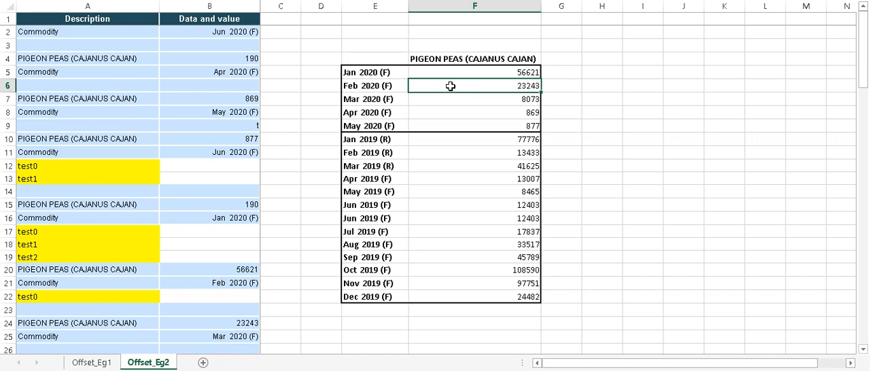
double_click(451, 86)
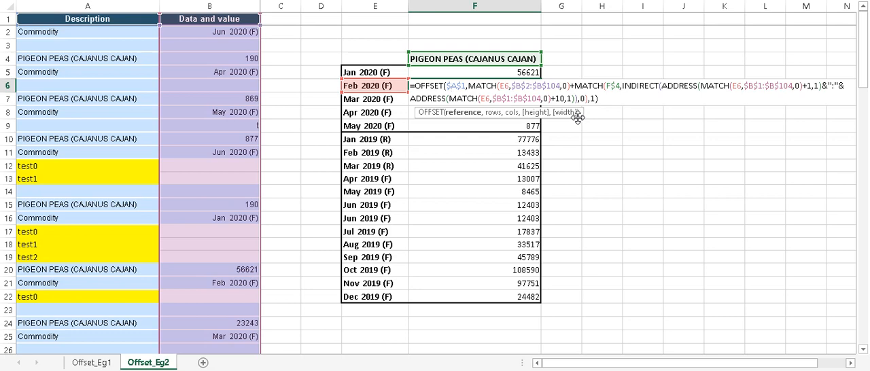
key(ctrl+Return)
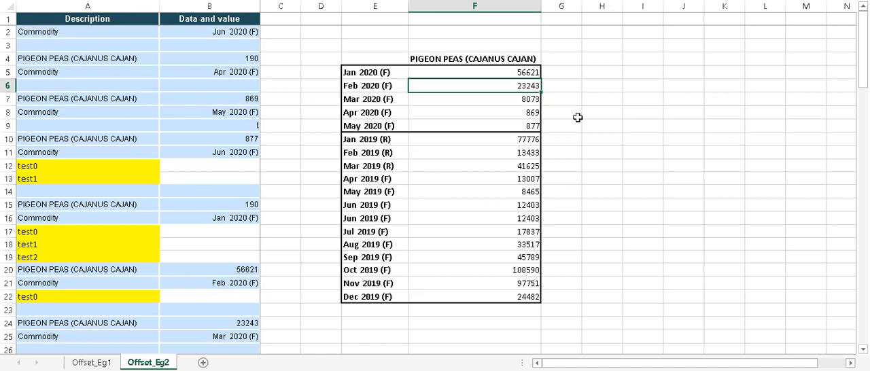
double_click(449, 87)
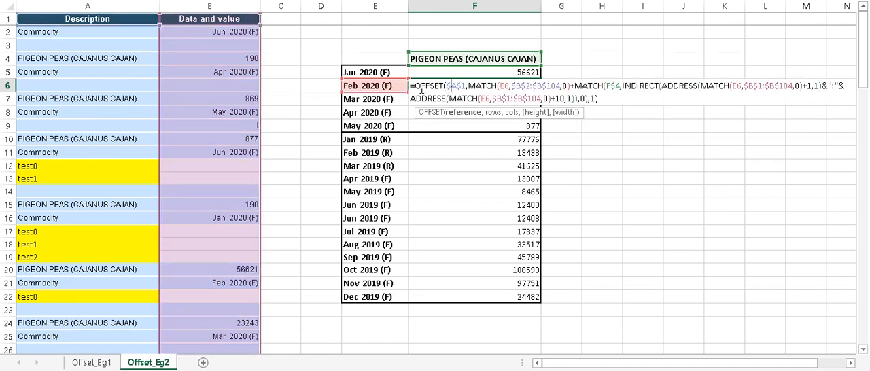